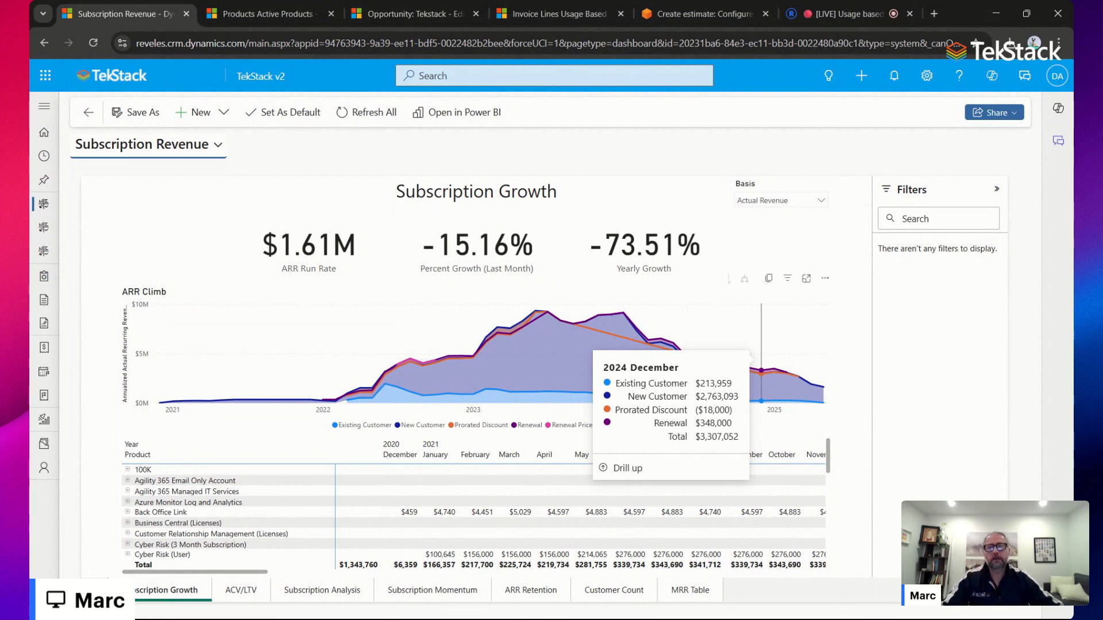
Review the AWS API Request (per Million) product and compare it with the REST API estimate in the AWS pricing calculator.
click(222, 3)
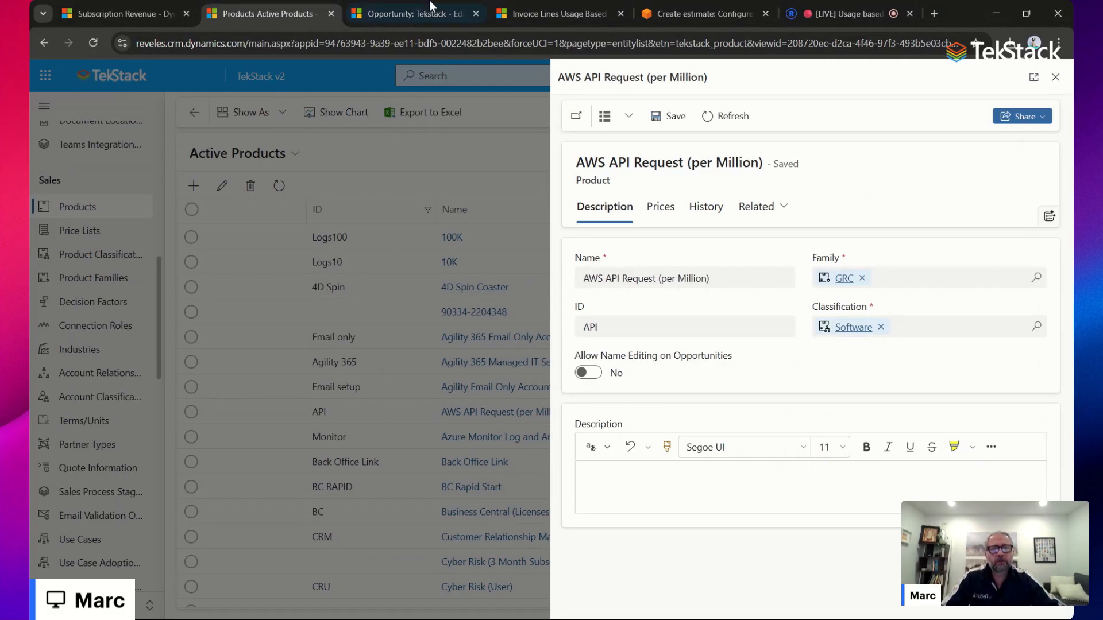
click(695, 13)
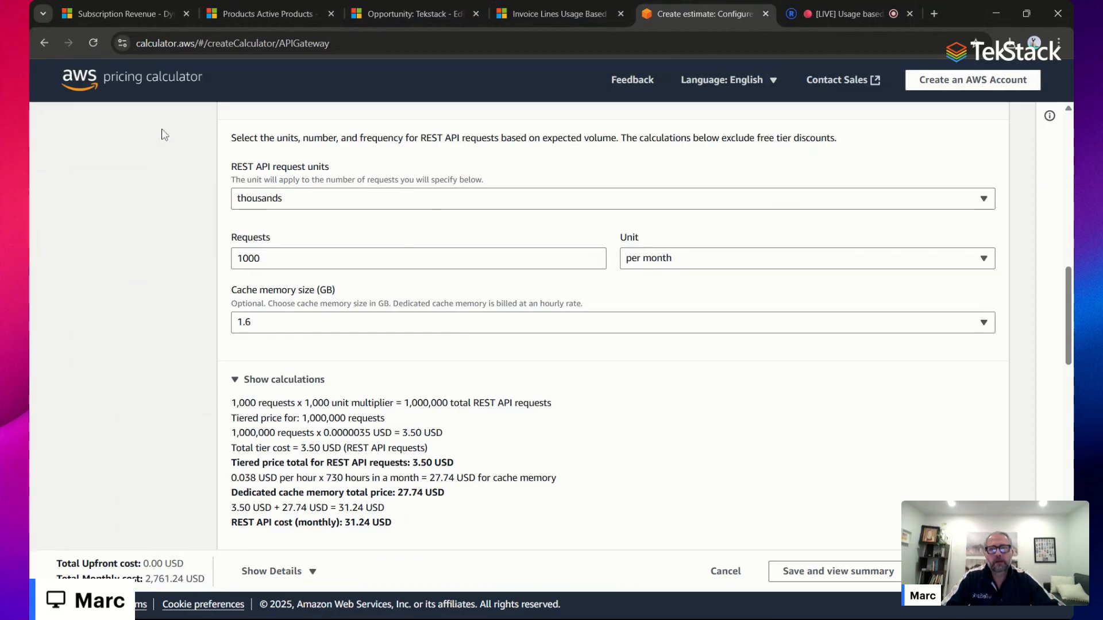
click(213, 17)
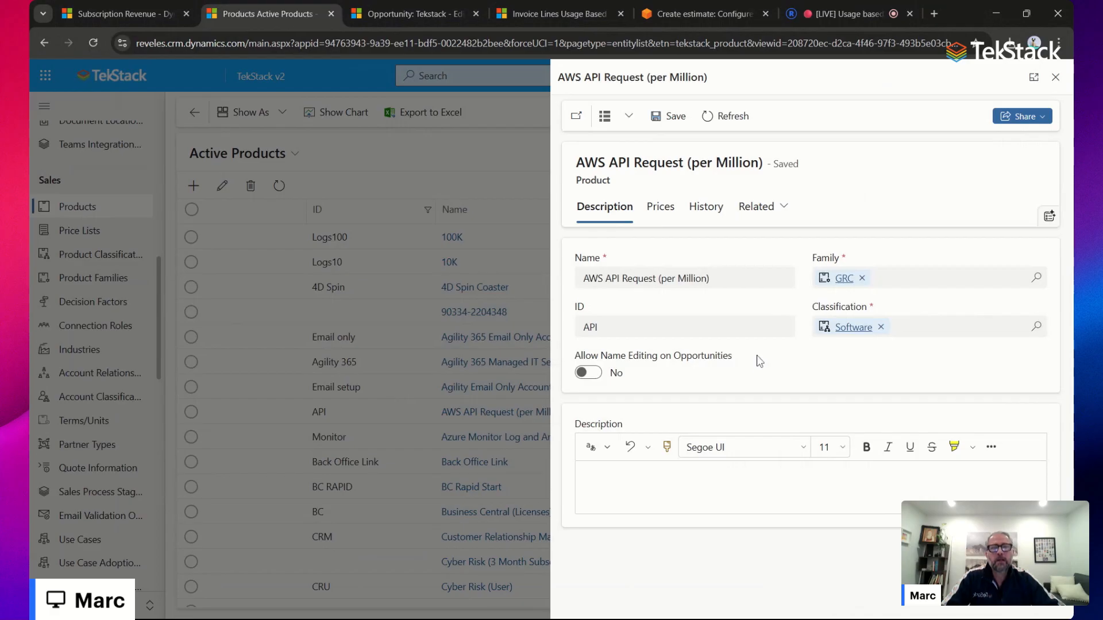
Examine the 1 Year Subscription price record of the AWS API Request (per Million) product and close both records.
click(660, 206)
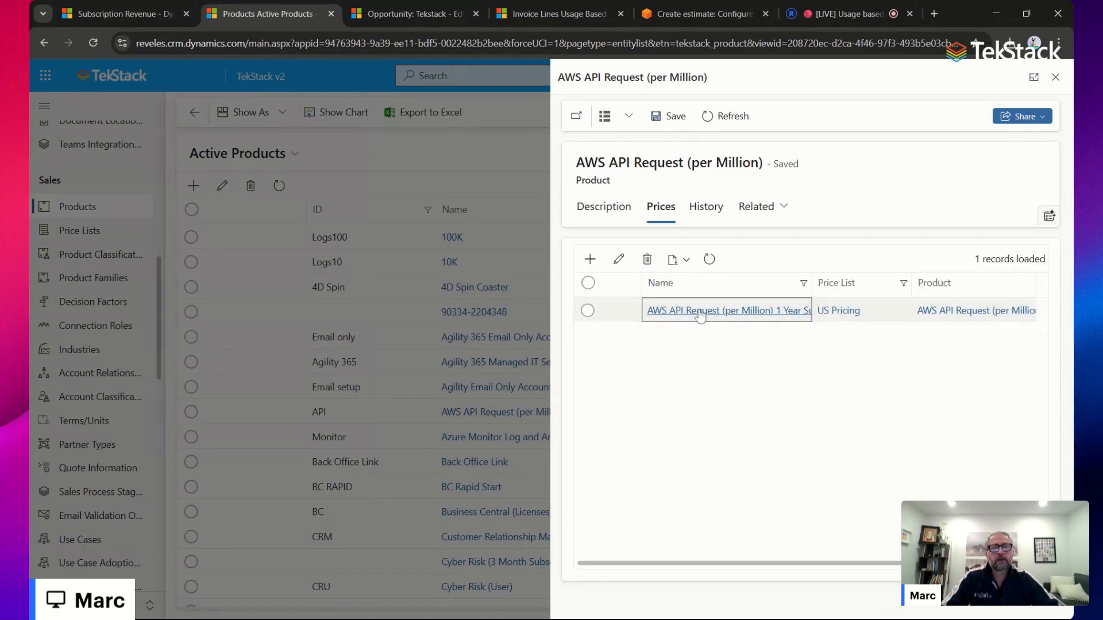
click(699, 313)
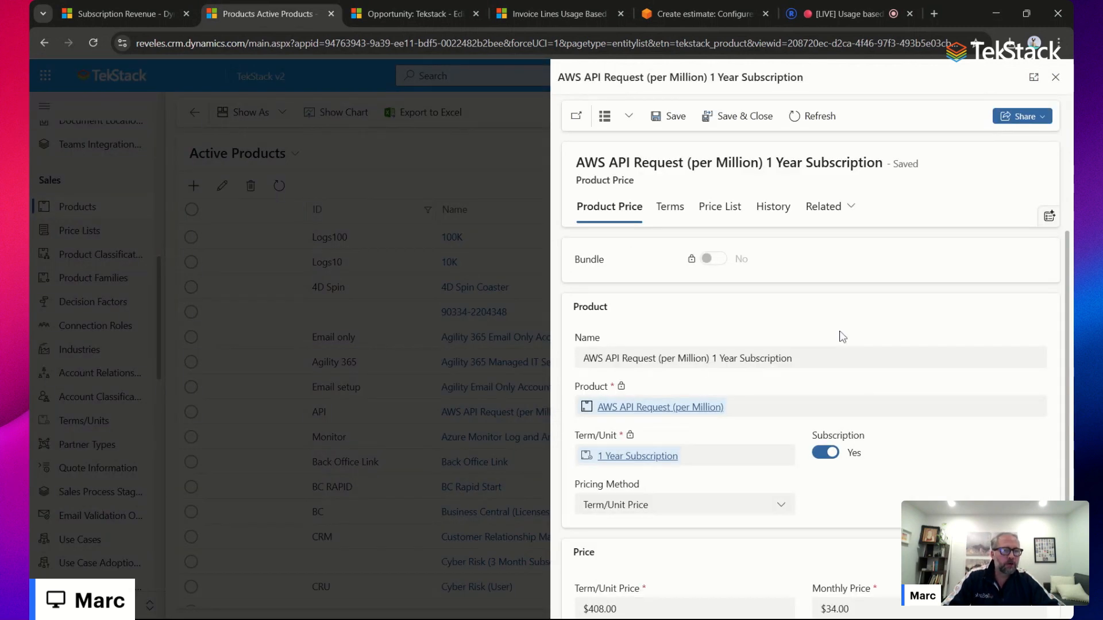
scroll(821, 334, down, 1)
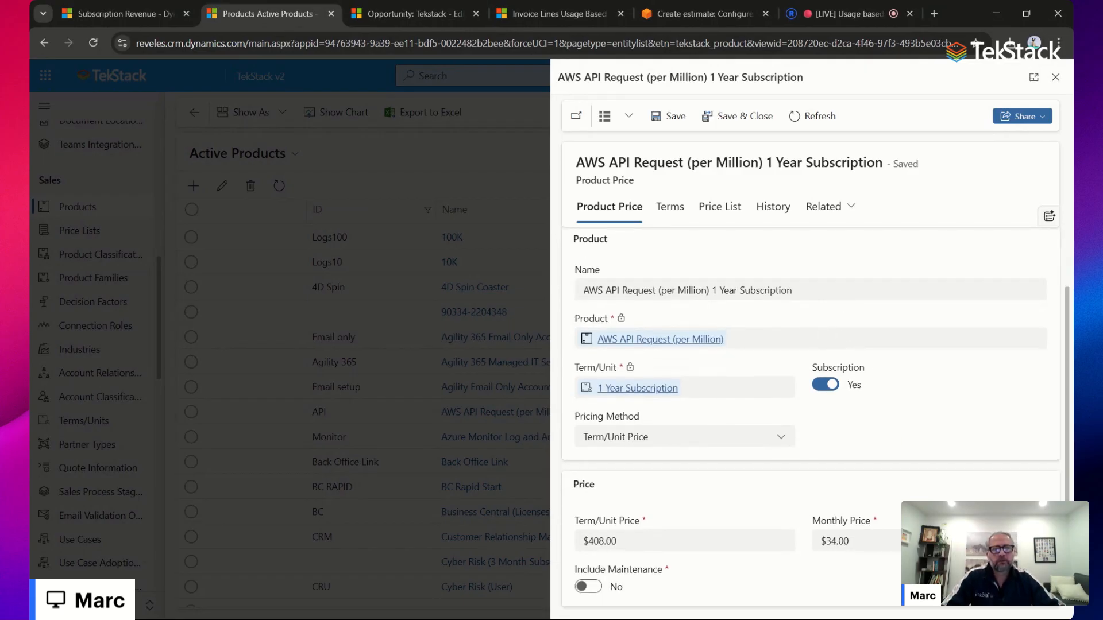
scroll(867, 315, down, 1)
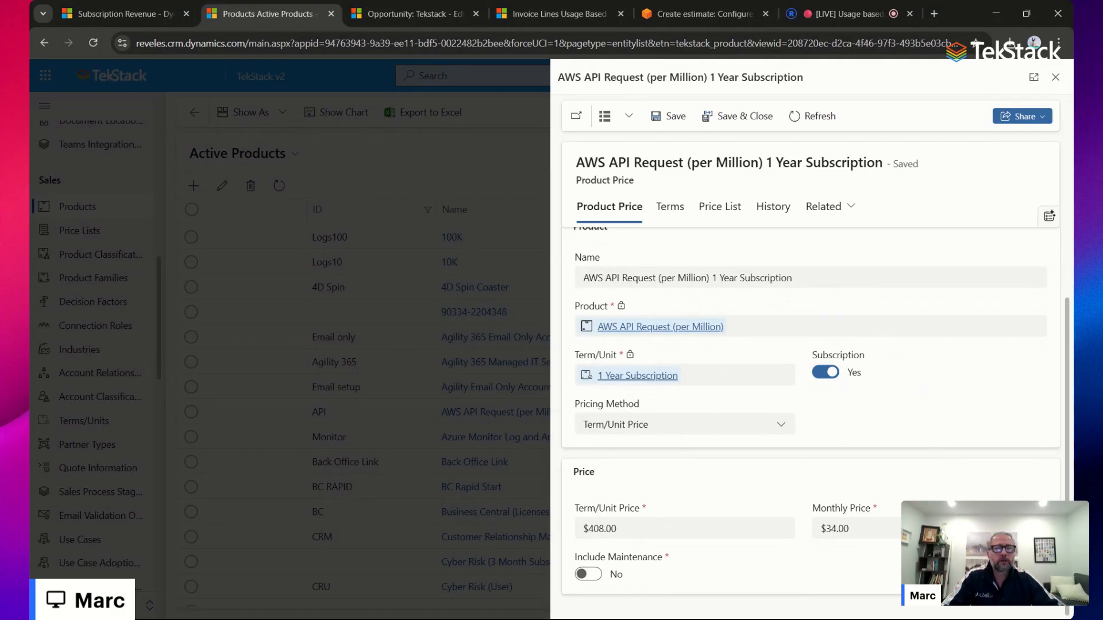
click(745, 118)
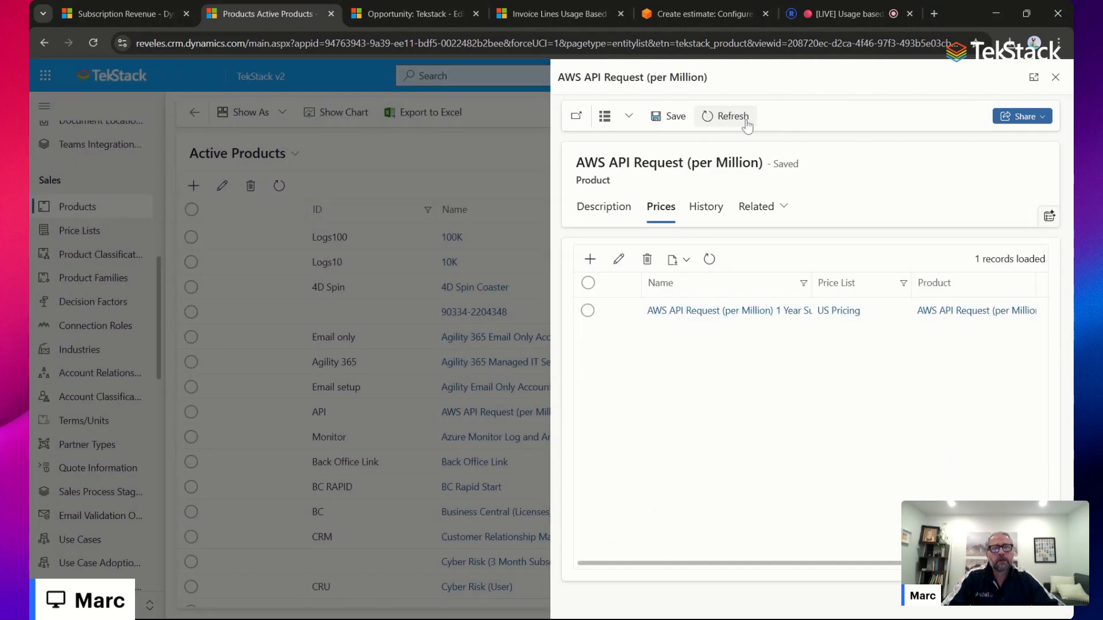
click(631, 210)
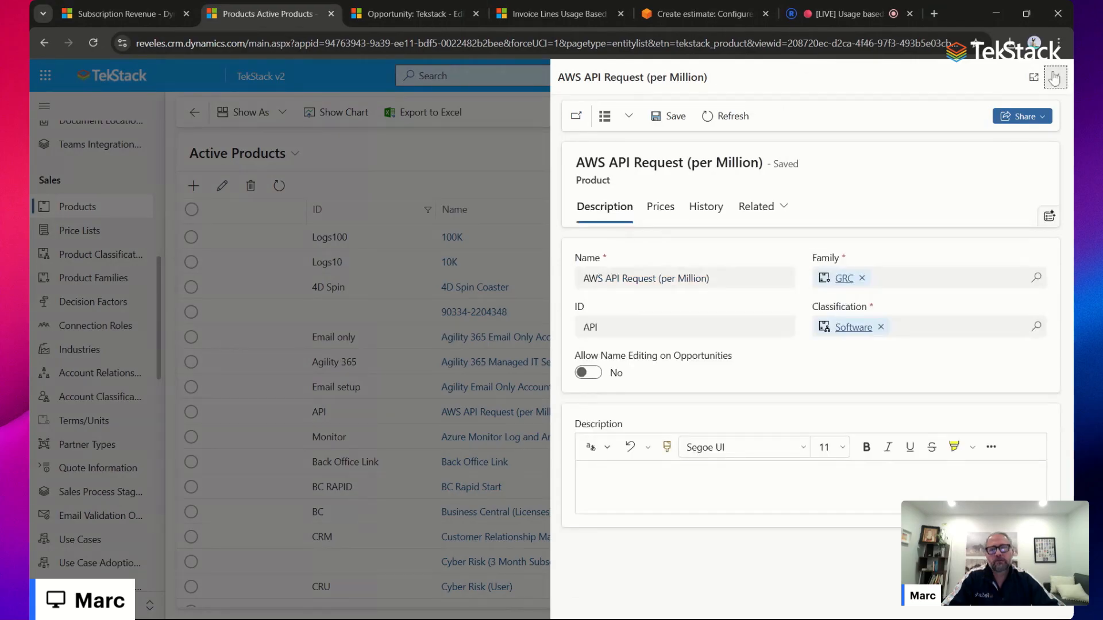
click(1055, 77)
Open the Avery - Cyber Risk opportunity and delete all its existing product and service lines.
click(404, 11)
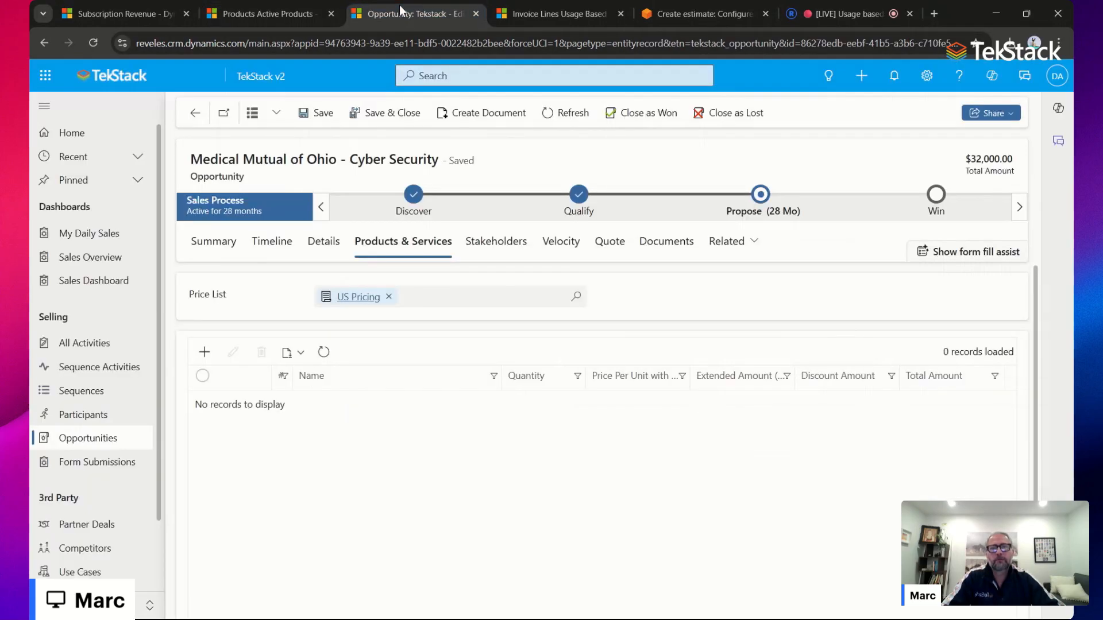
click(102, 448)
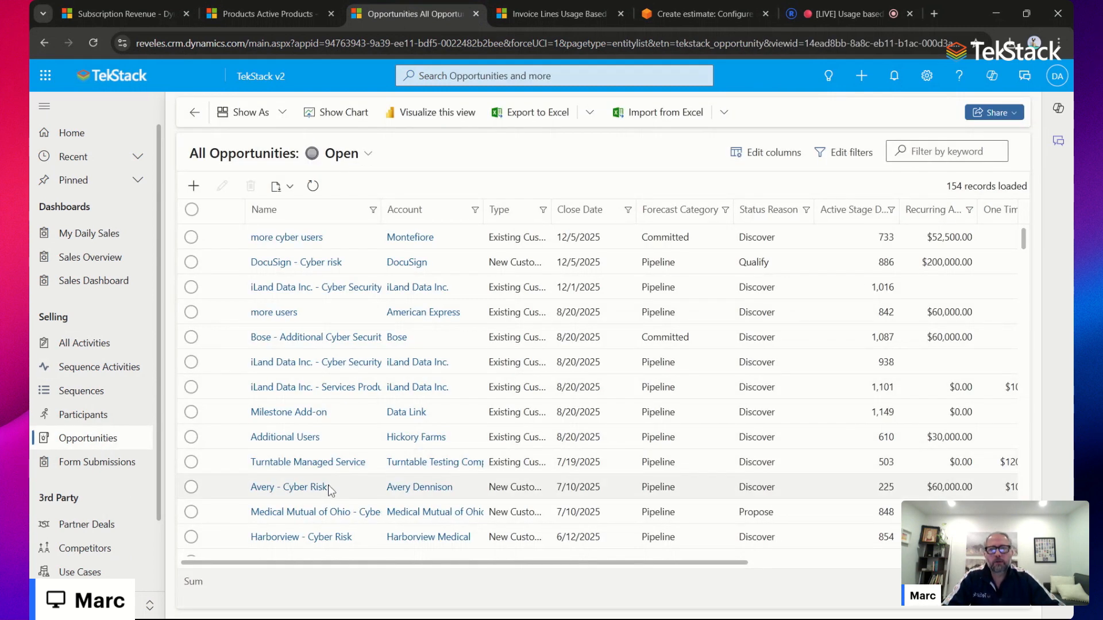
click(290, 488)
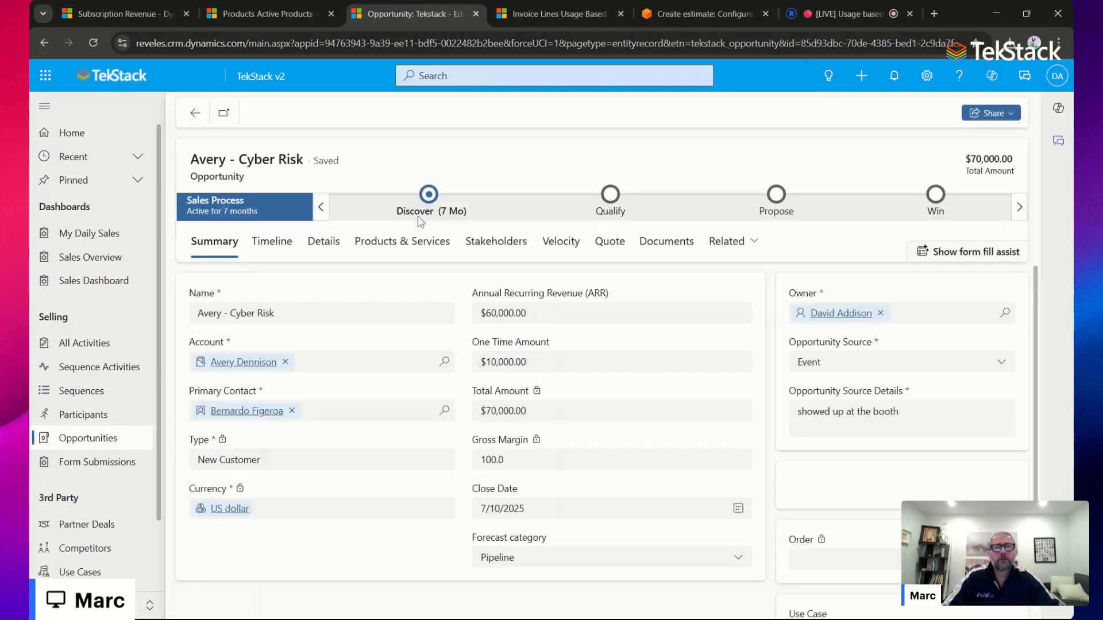
click(405, 244)
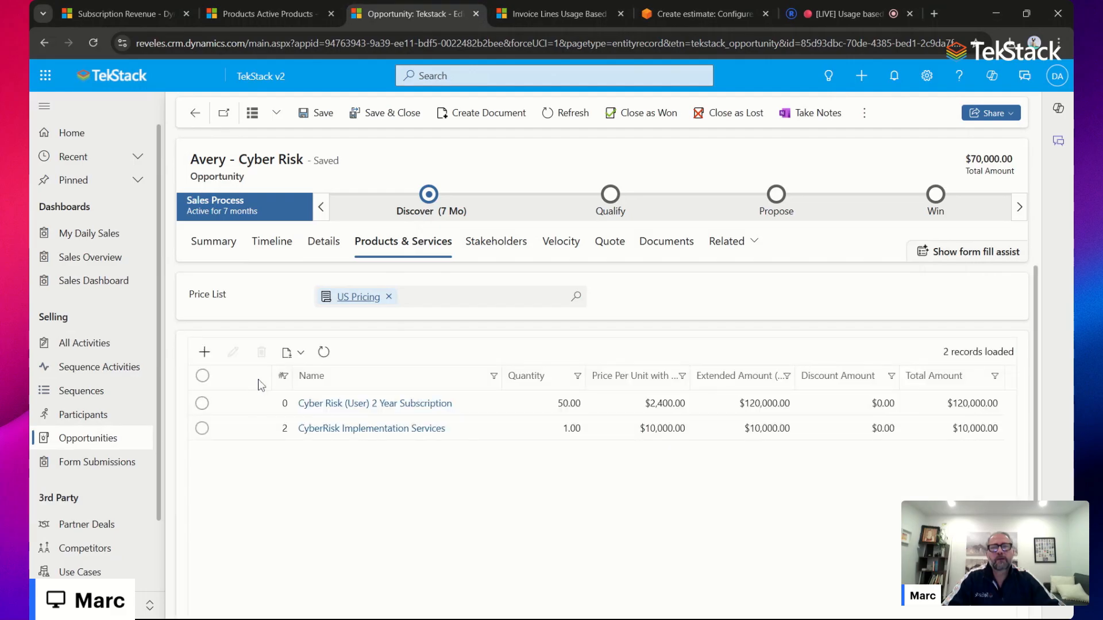
click(202, 376)
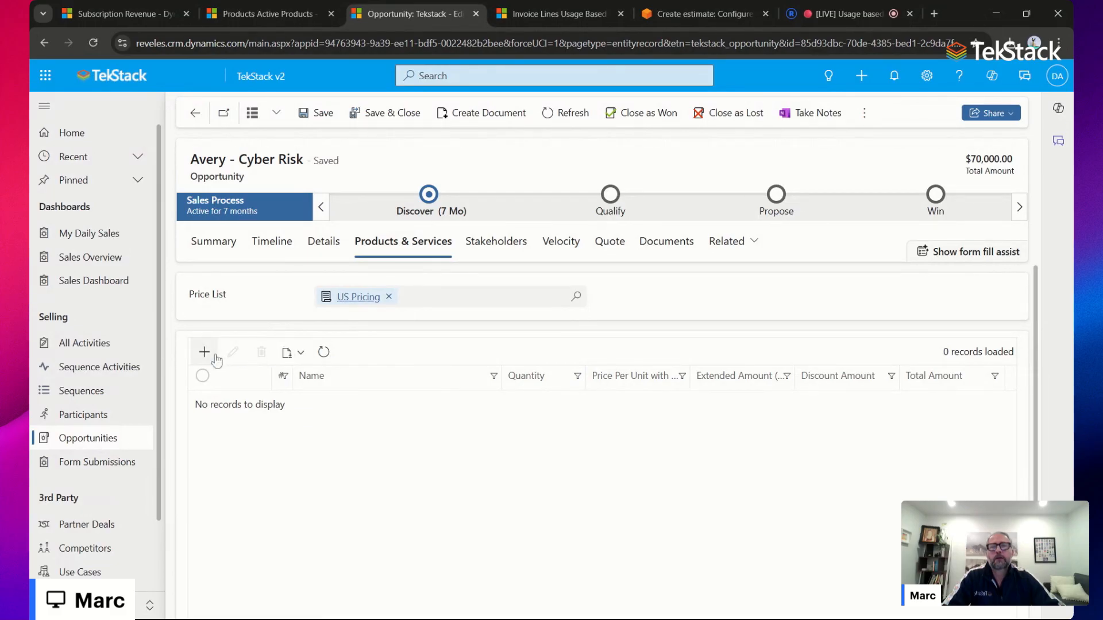
Add an opportunity line for AWS API Request (per Million) 1 Year Subscription with quantity 50, and save and close it.
click(204, 352)
click(526, 358)
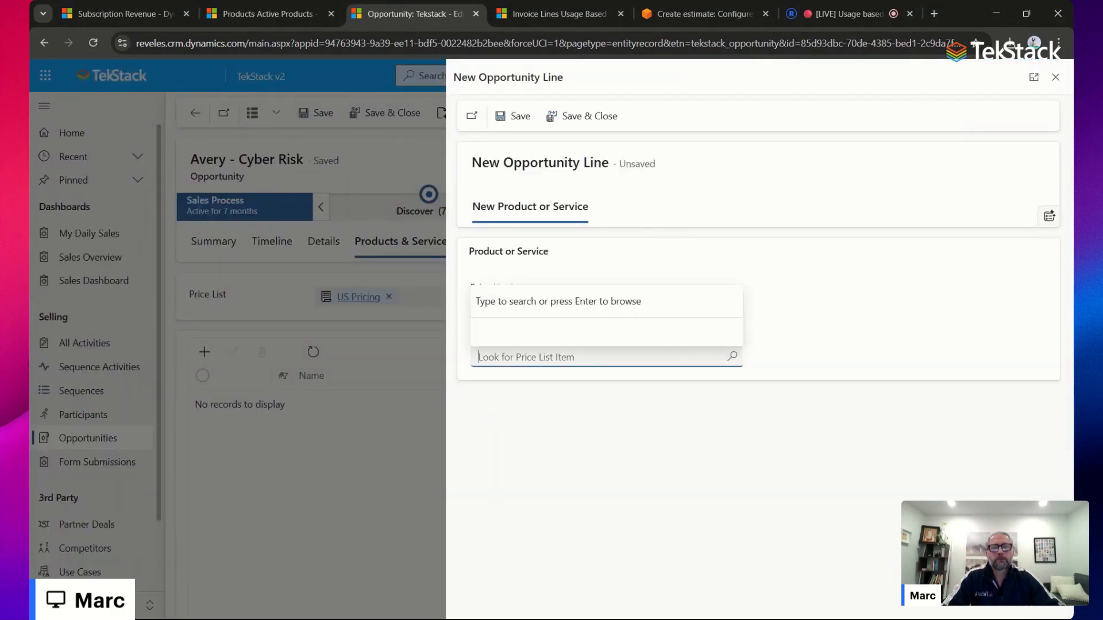
text(aws)
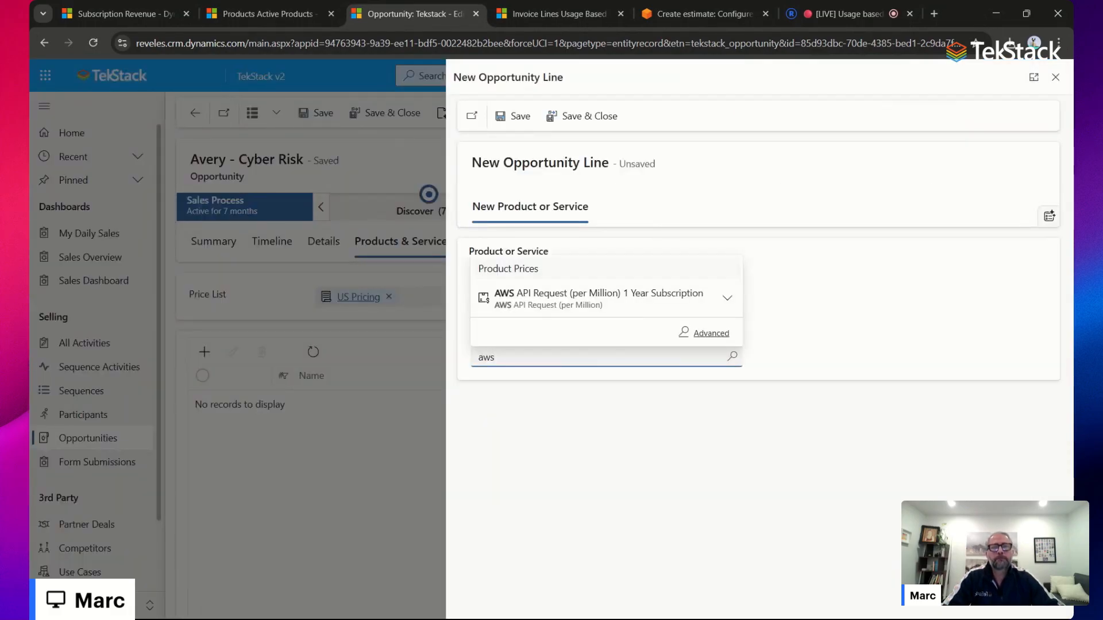
click(658, 299)
scroll(605, 440, down, 1)
scroll(605, 440, down, 2)
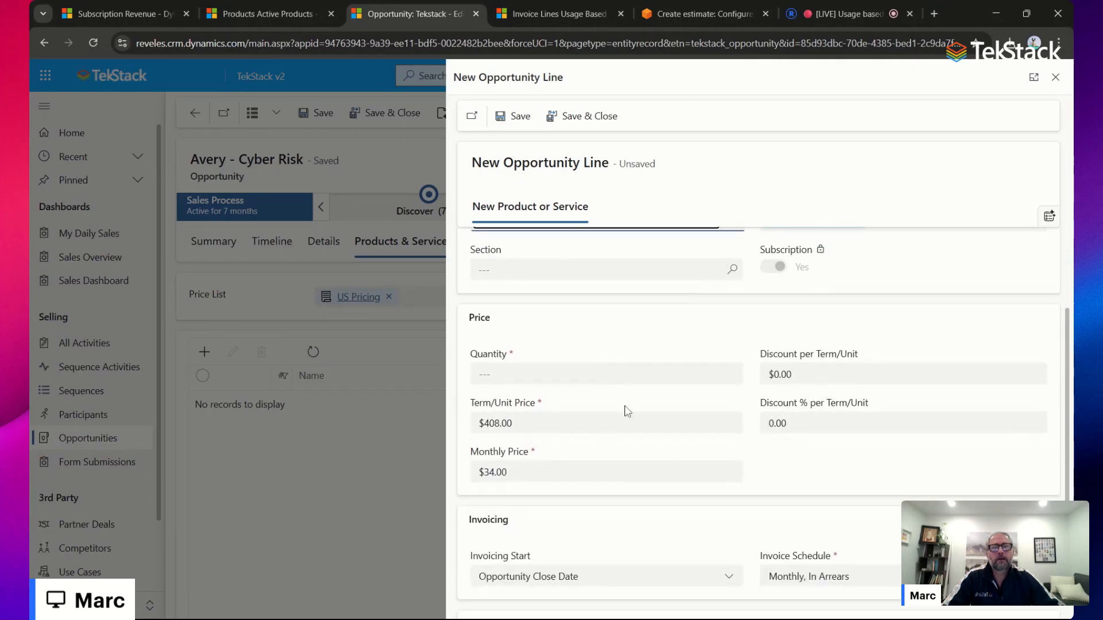
click(644, 376)
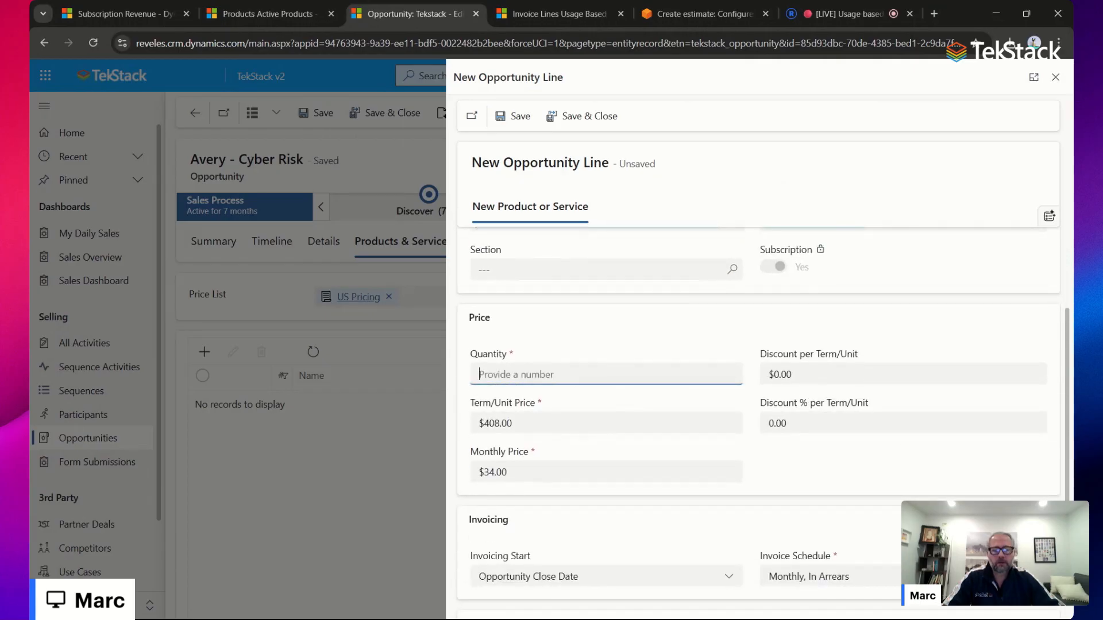
text(50)
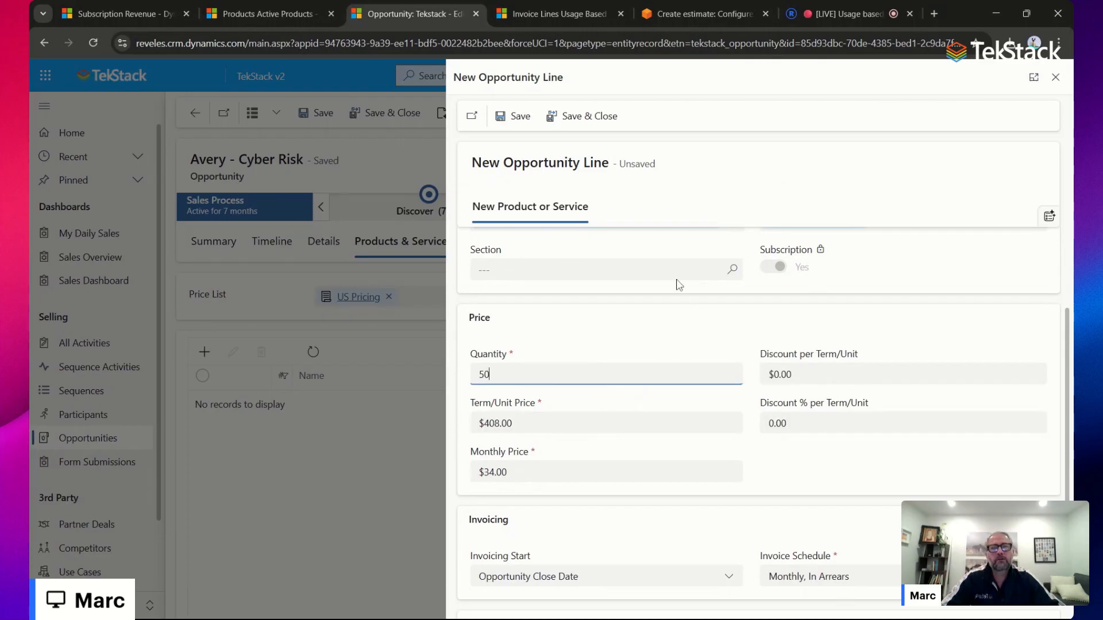
click(597, 114)
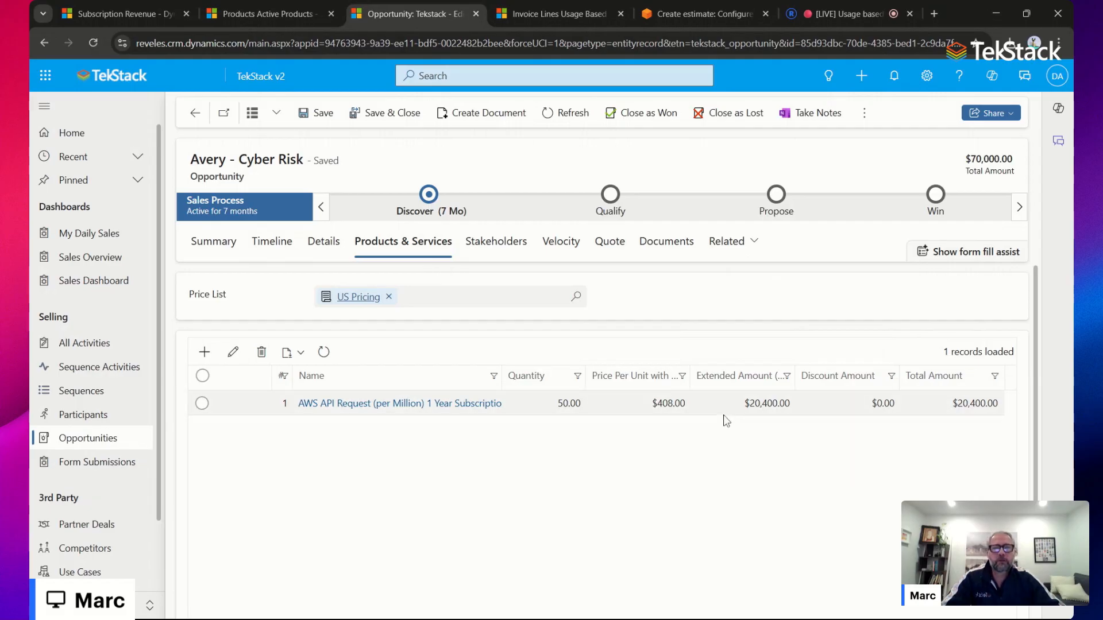
Close the Avery - Cyber Risk opportunity as won with a close date of 4/30/2025.
click(642, 115)
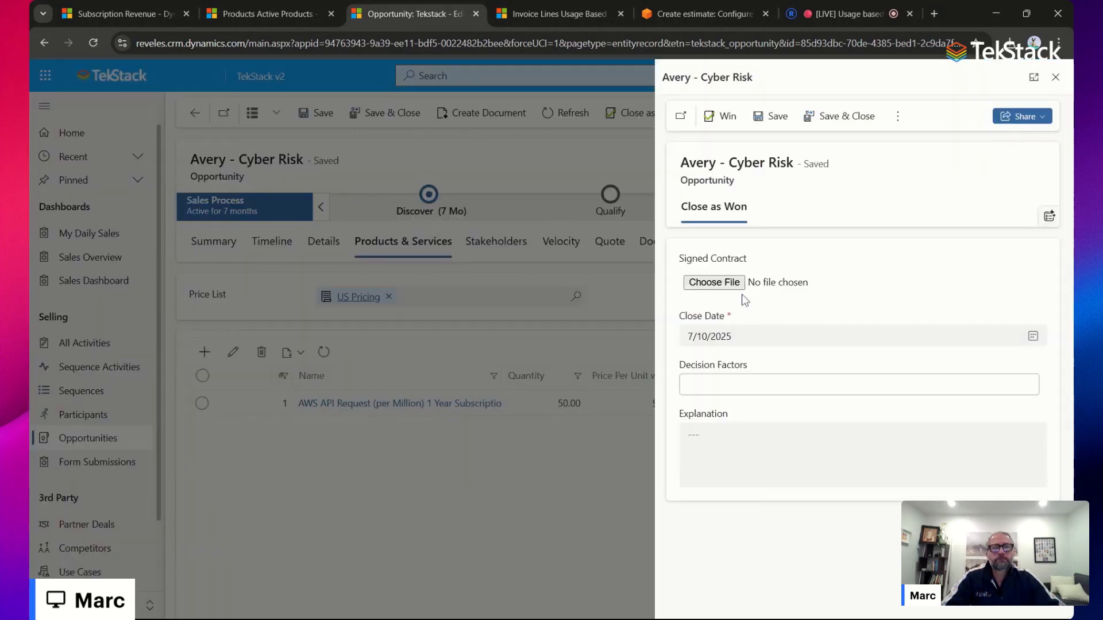
click(721, 342)
click(792, 364)
click(792, 364)
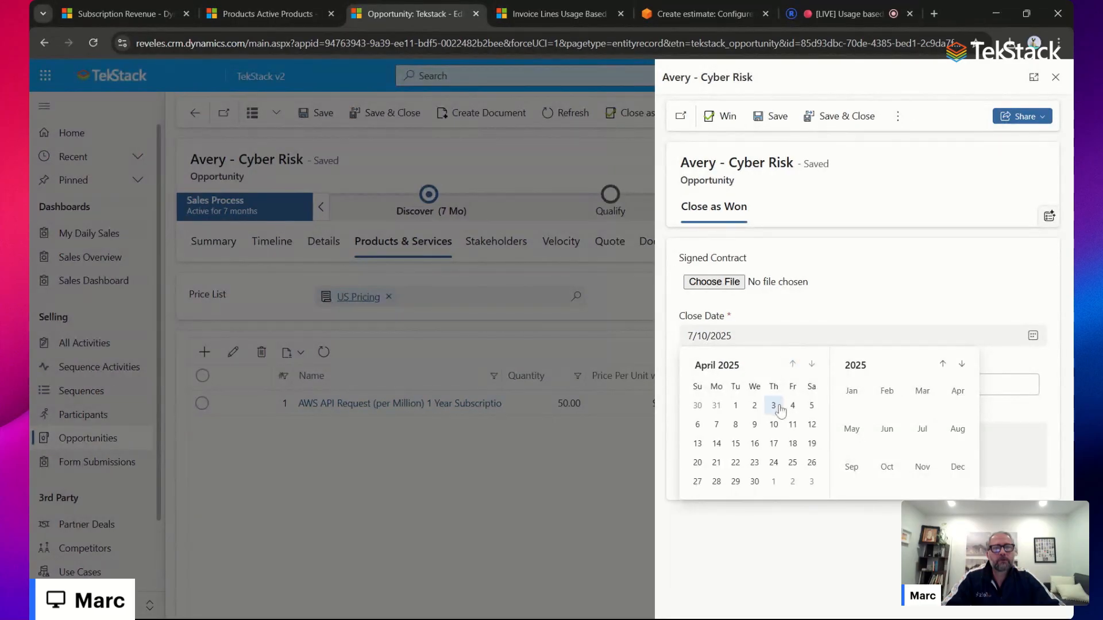
click(755, 481)
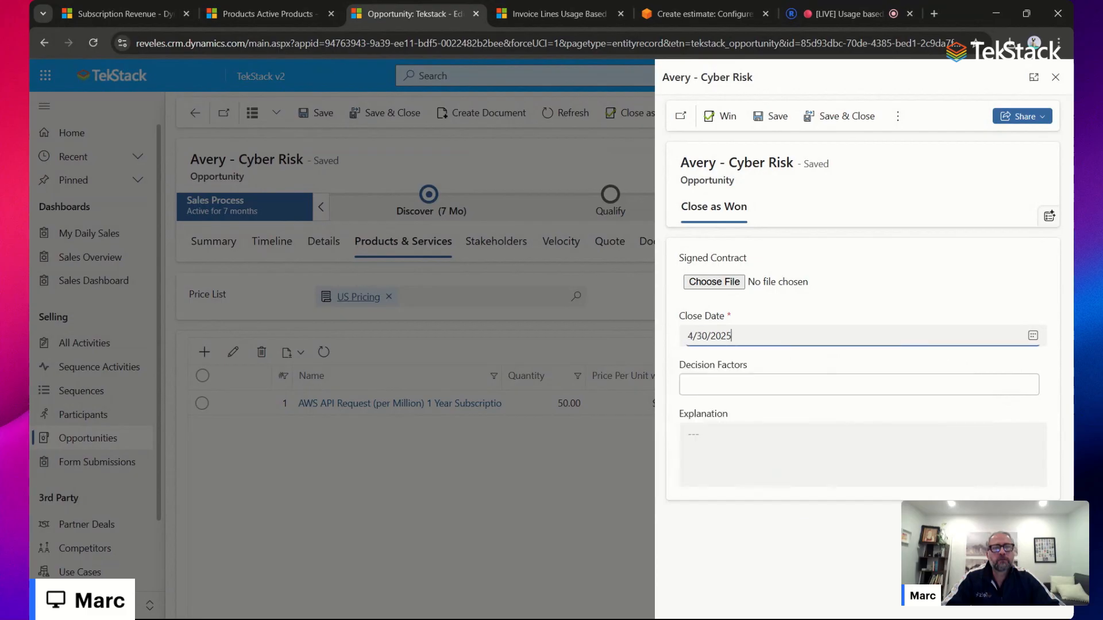
click(715, 118)
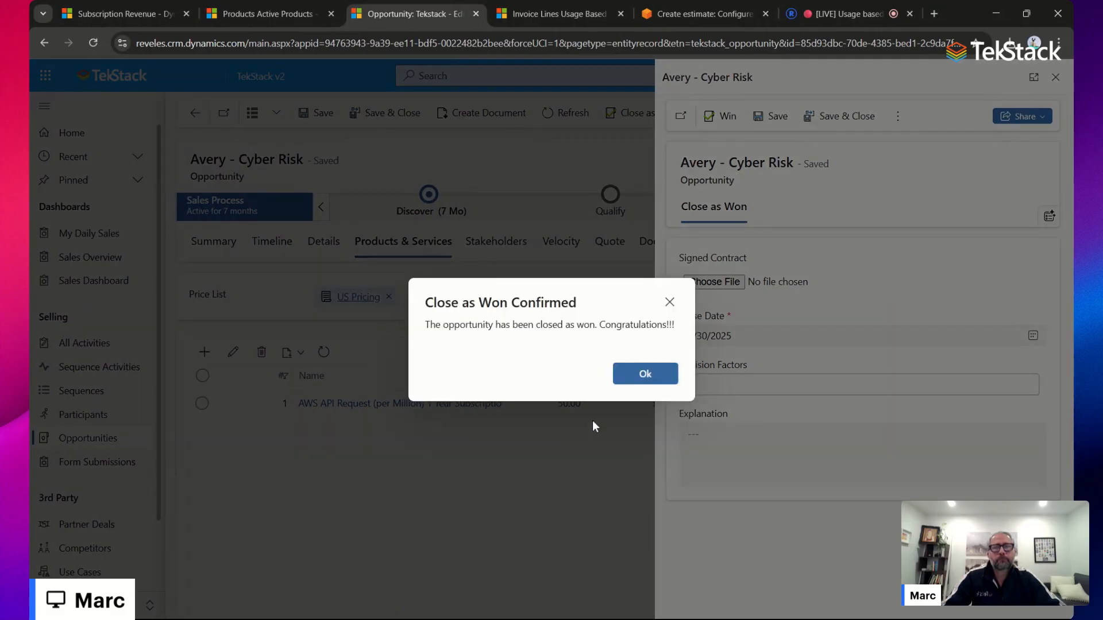
click(646, 374)
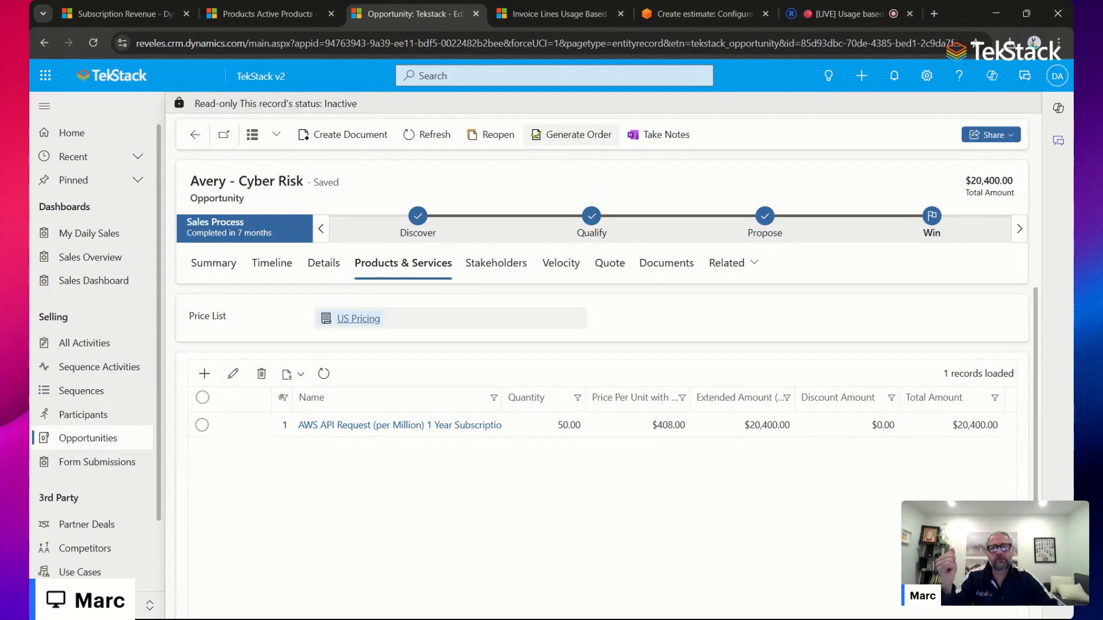
Generate the order, invoice, subscriptions and revenue for the won Avery - Cyber Risk opportunity.
click(585, 137)
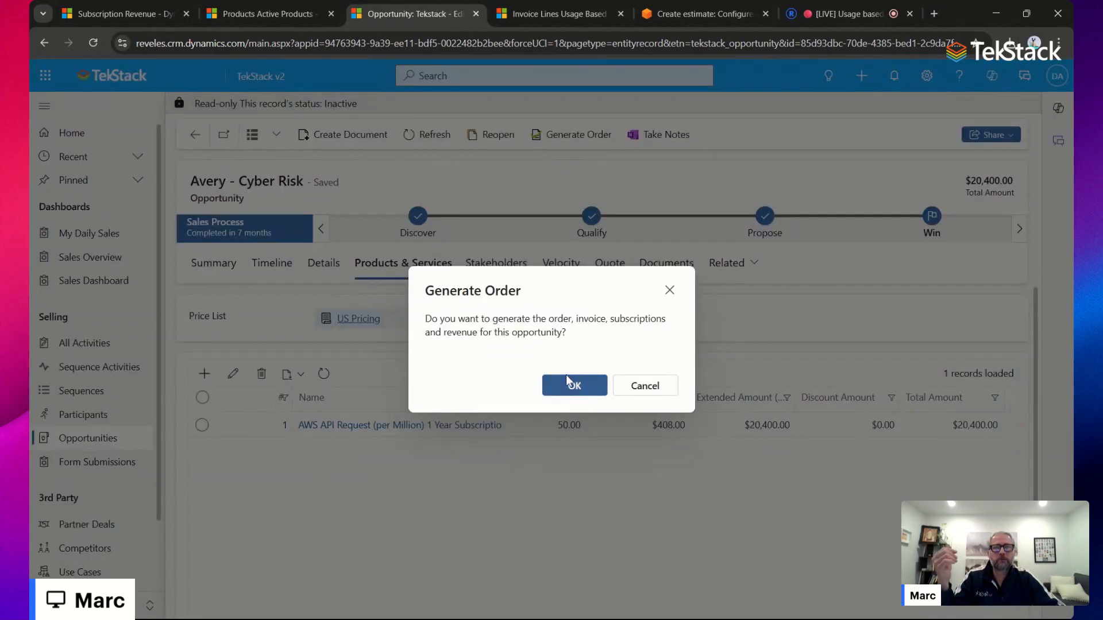
click(567, 383)
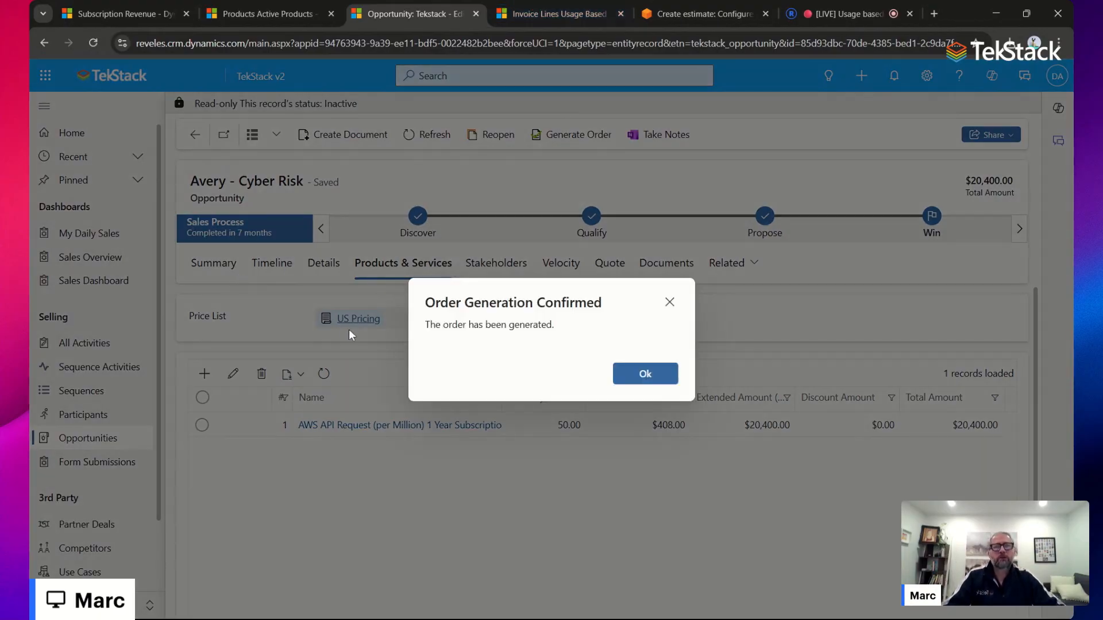
click(672, 376)
Show the Invoice Lines by Customer chart beside the Usage Based Invoices list and refresh the list.
click(560, 12)
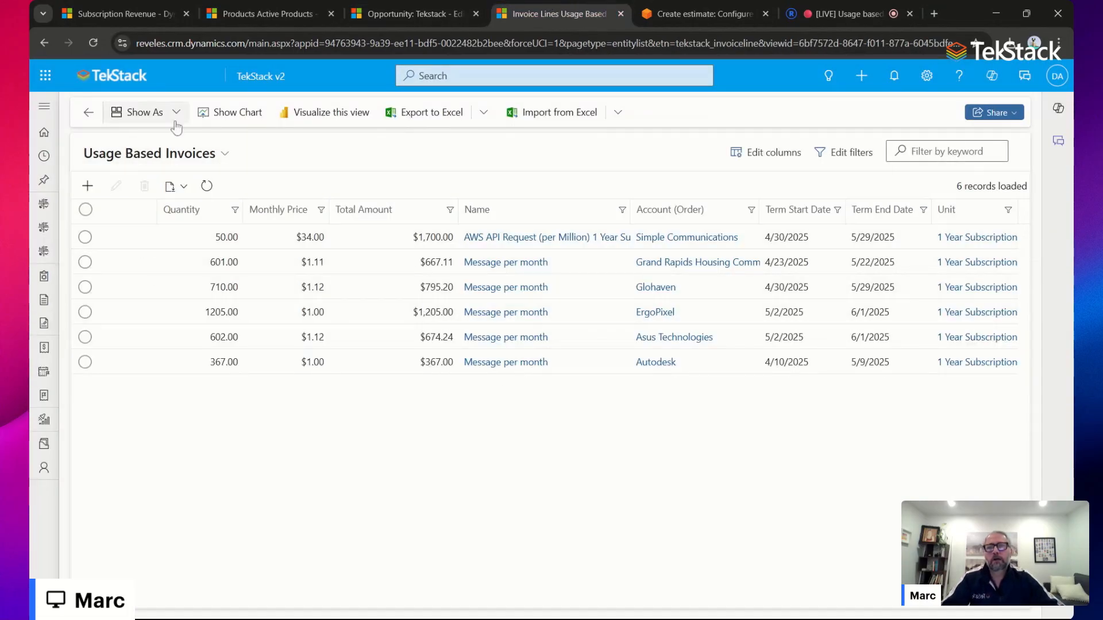
click(263, 118)
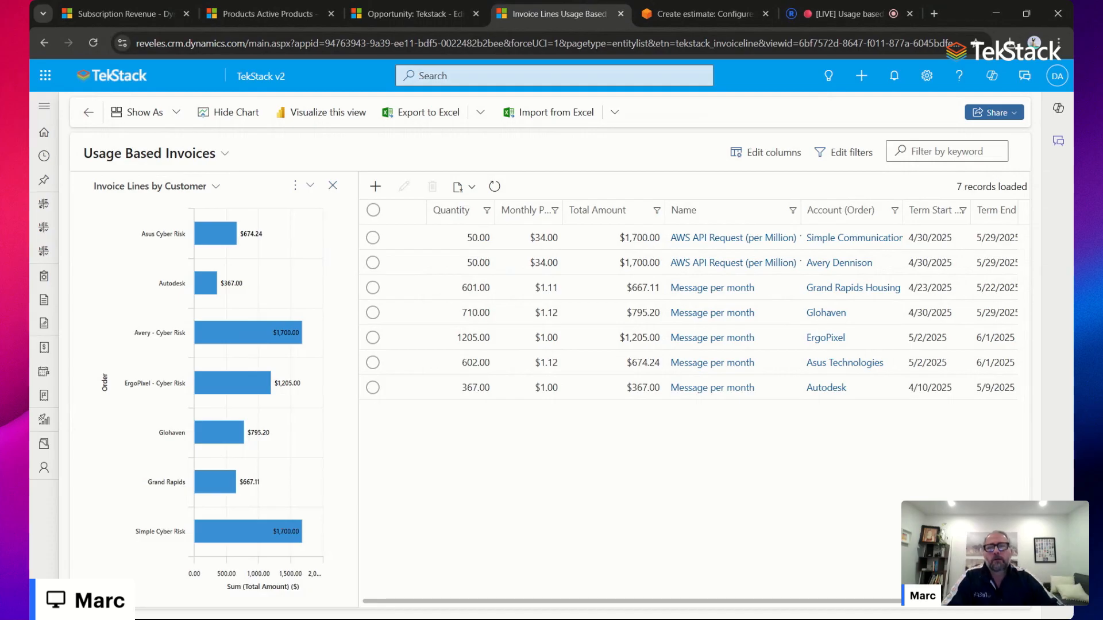
click(425, 13)
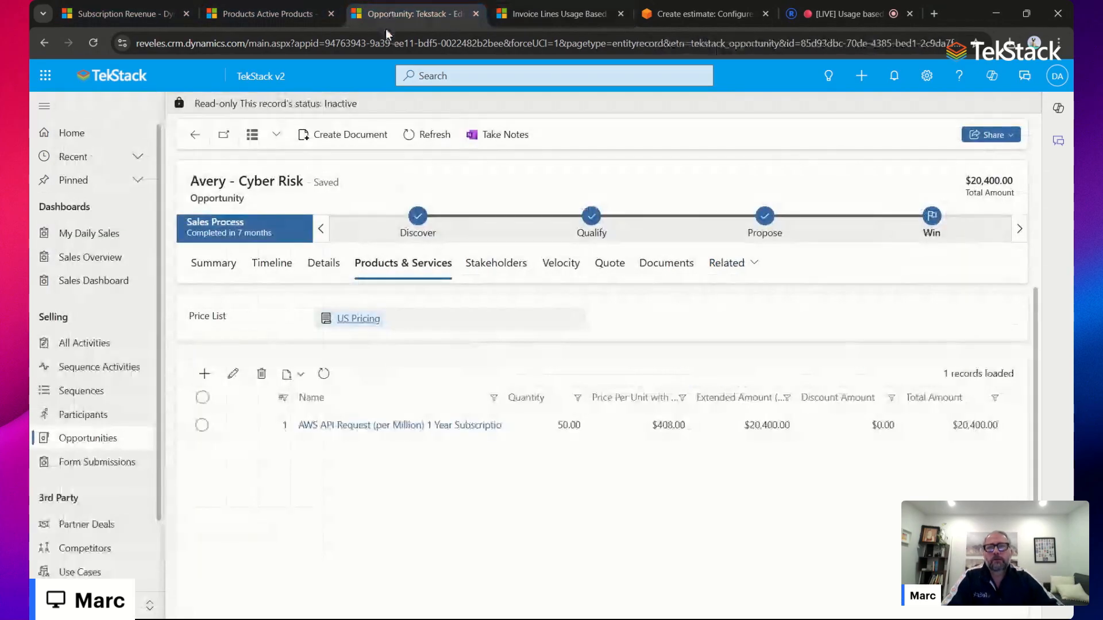
click(557, 15)
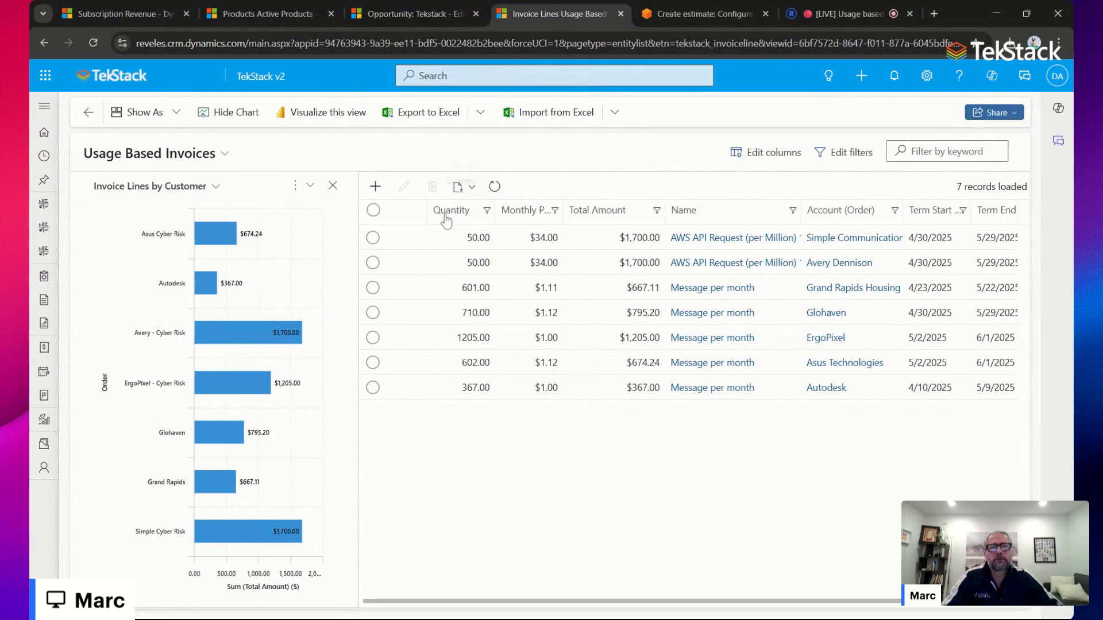
click(496, 192)
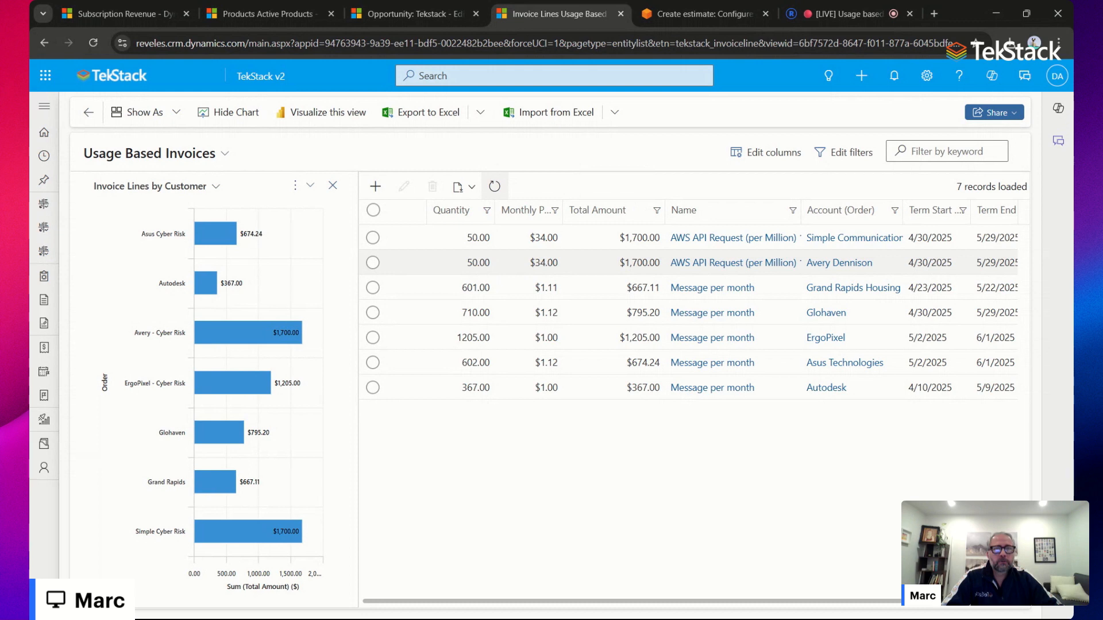
Open the AWS API Request invoice line for Avery Dennison and set its quantity to 34.
click(463, 262)
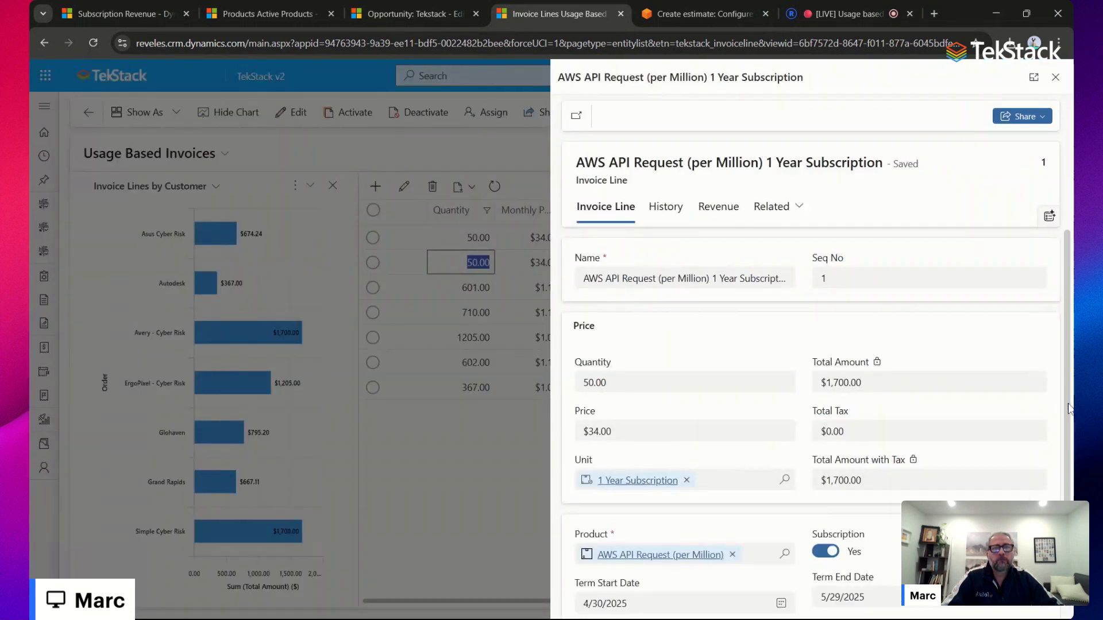
click(592, 383)
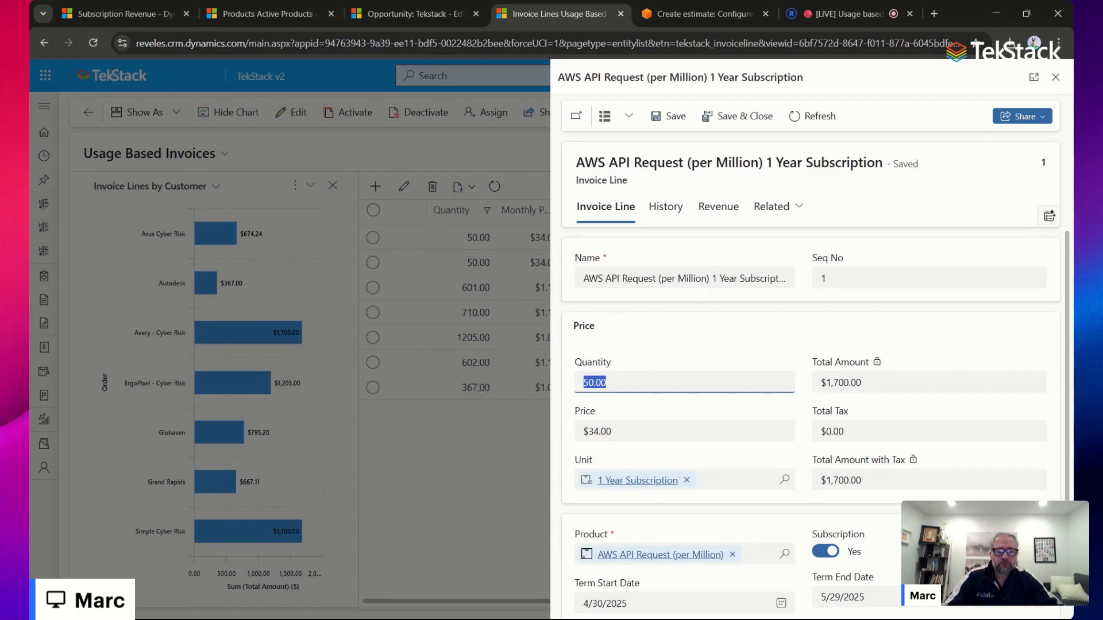
text(34)
click(776, 466)
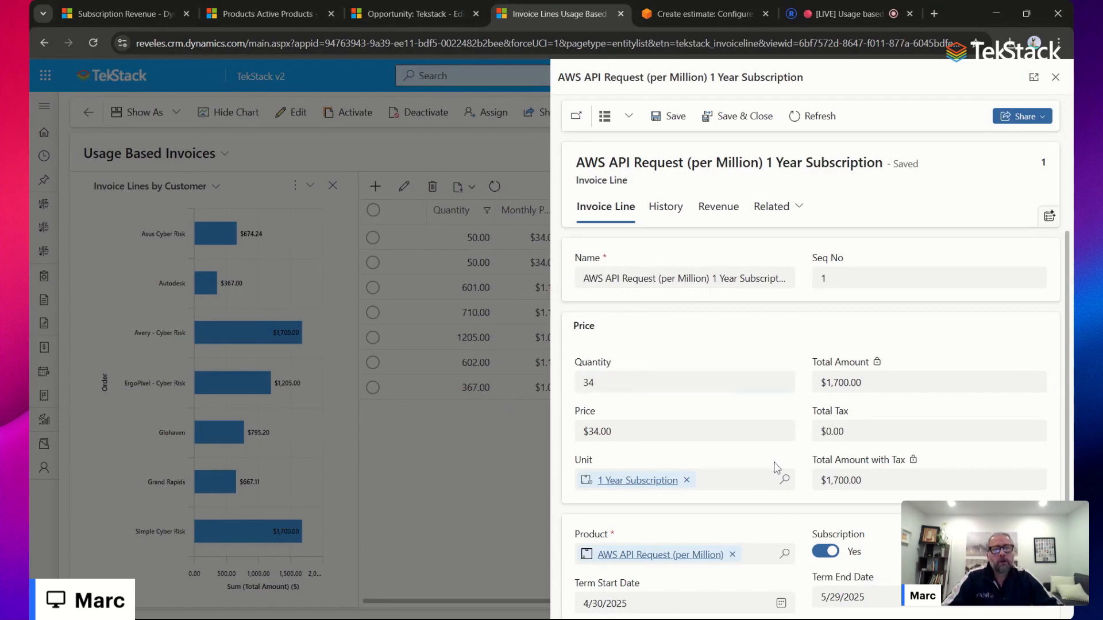
Open the Message per month invoice line for Grand Rapids Housing, set its quantity to 1,000, and save and close it.
click(471, 181)
double_click(497, 291)
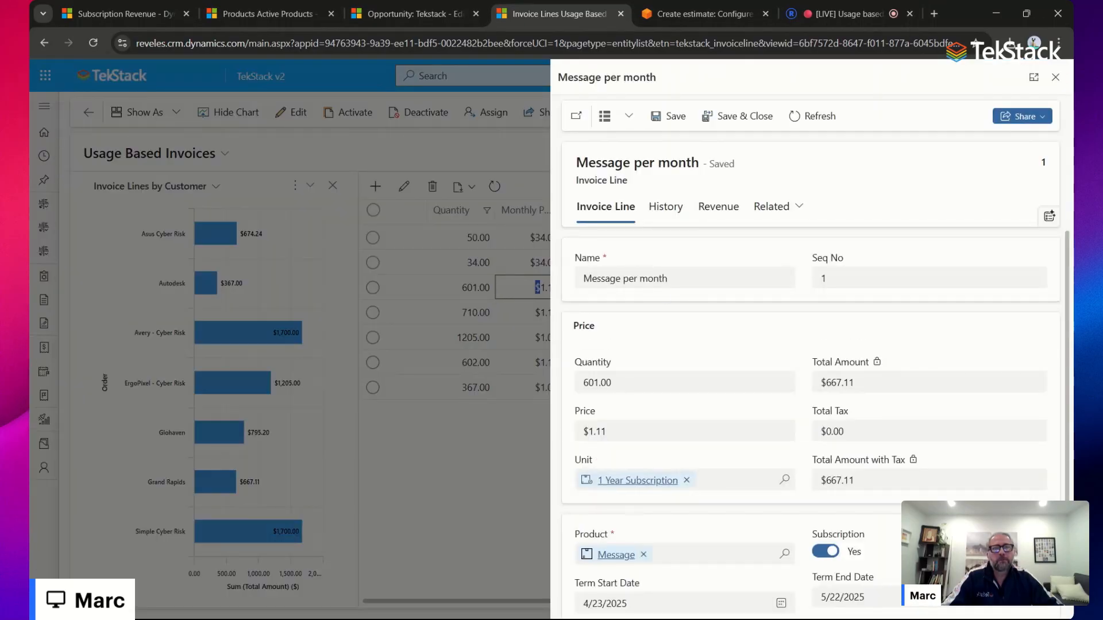
drag(637, 384, 402, 362)
text(1)
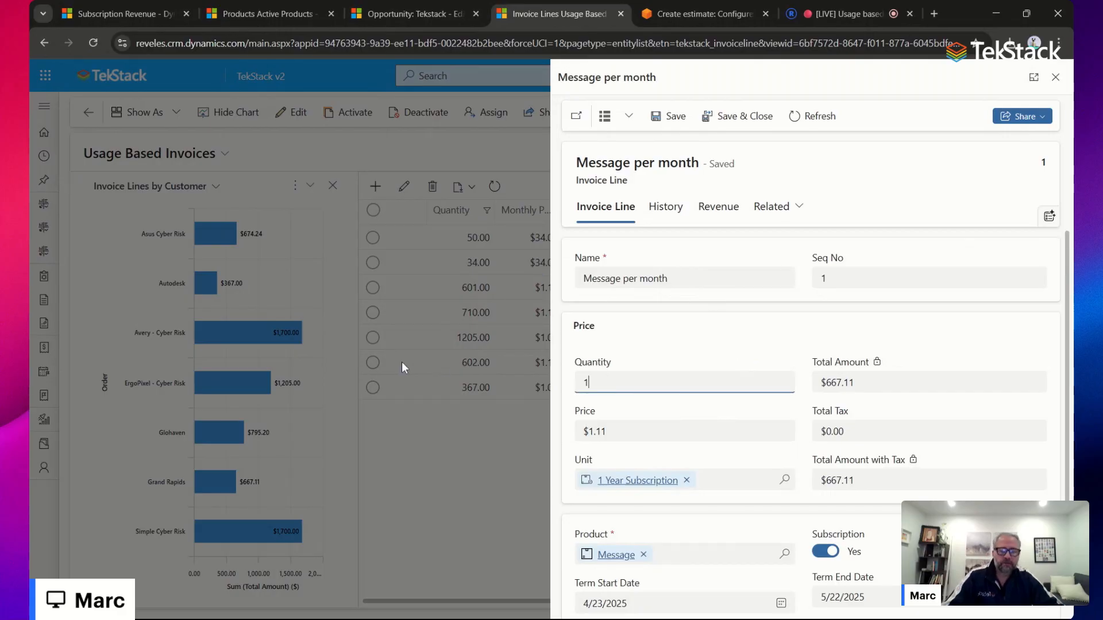
text(,000)
click(658, 334)
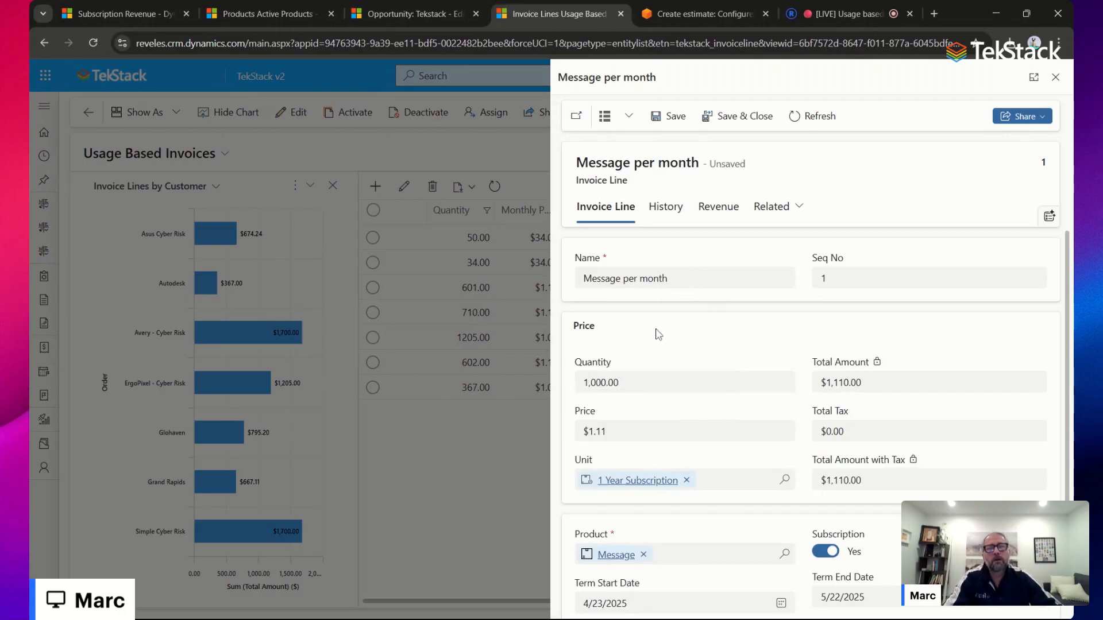
click(755, 115)
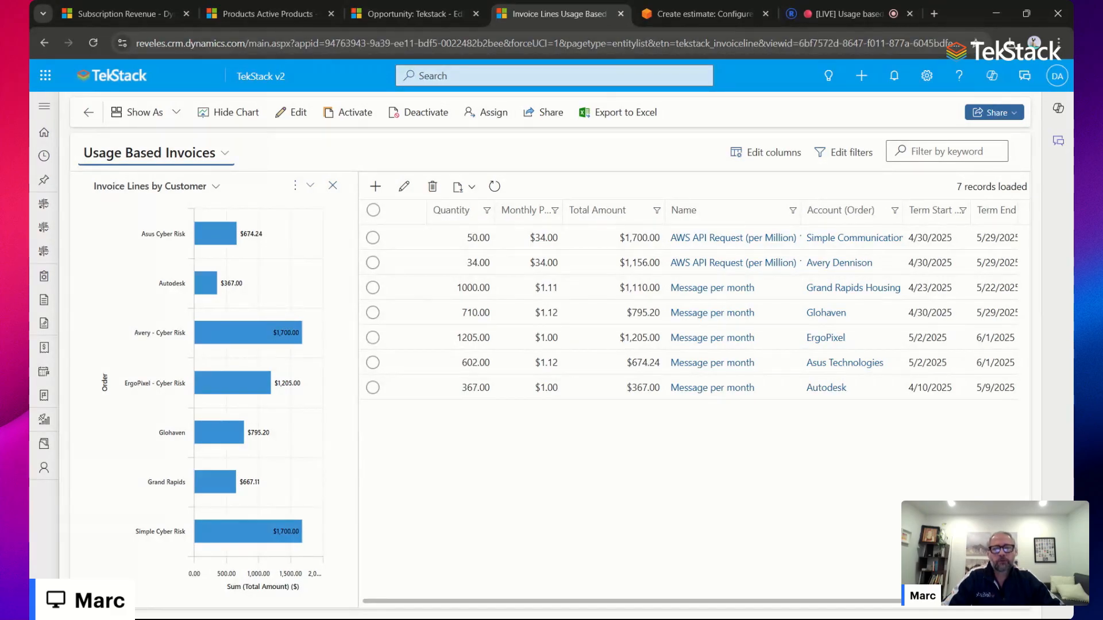
Reload the Usage Based Invoices page and view the list in the embedded Excel workbook, closing it without saving.
click(375, 39)
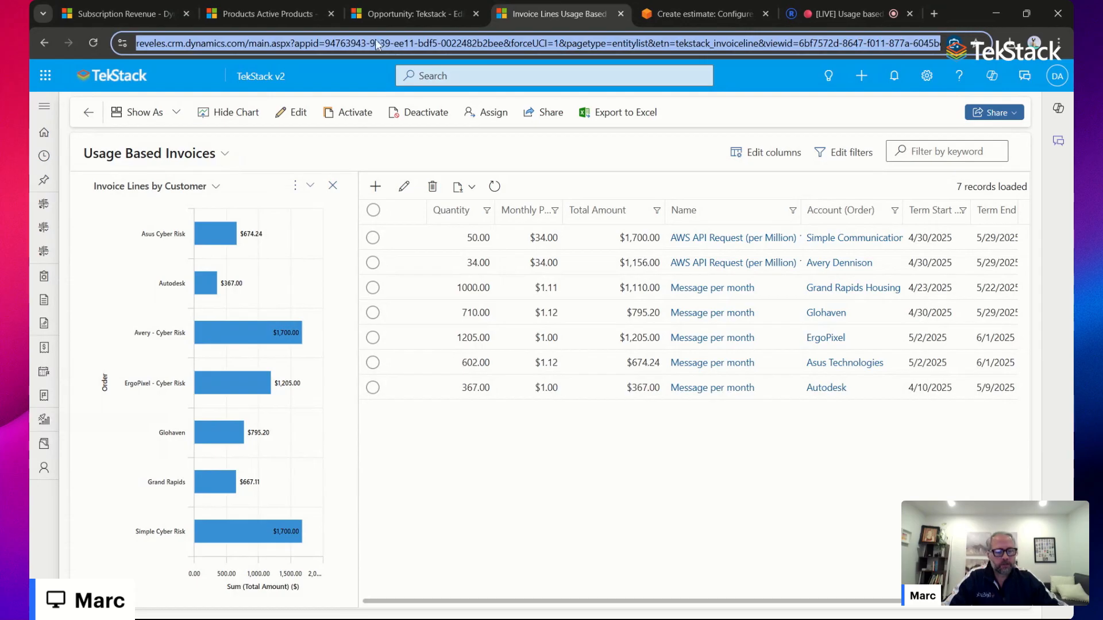
key(Return)
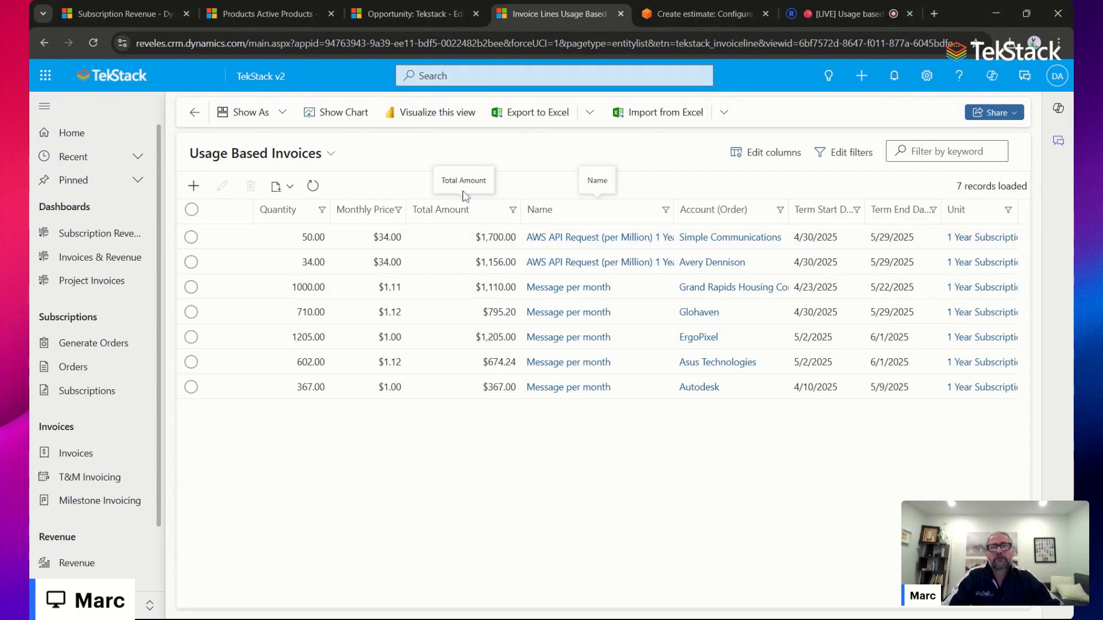
click(583, 117)
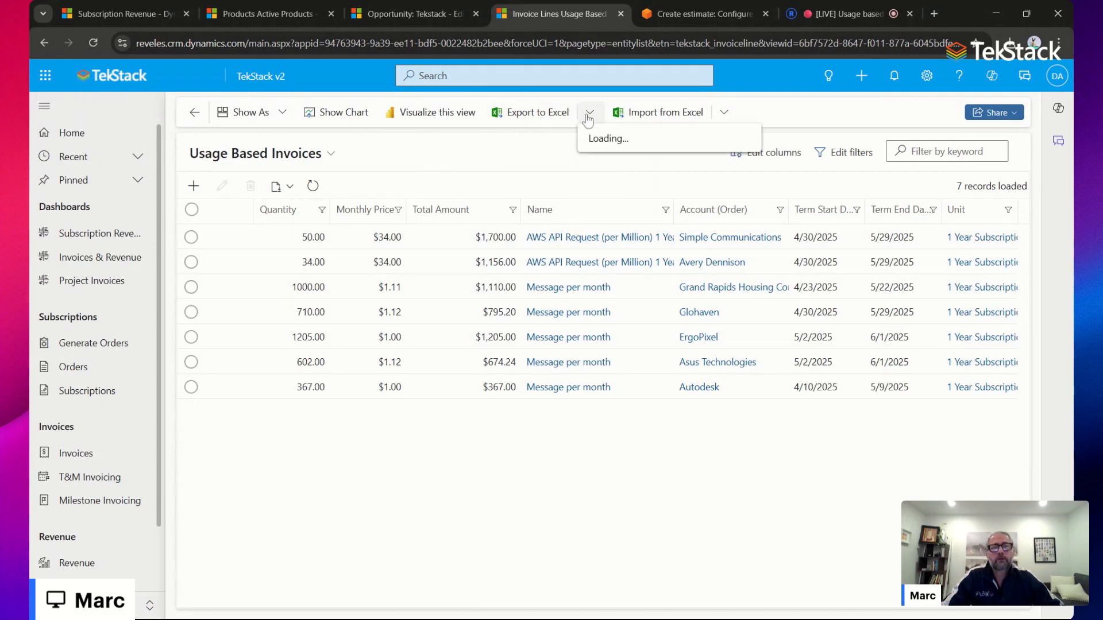
click(637, 139)
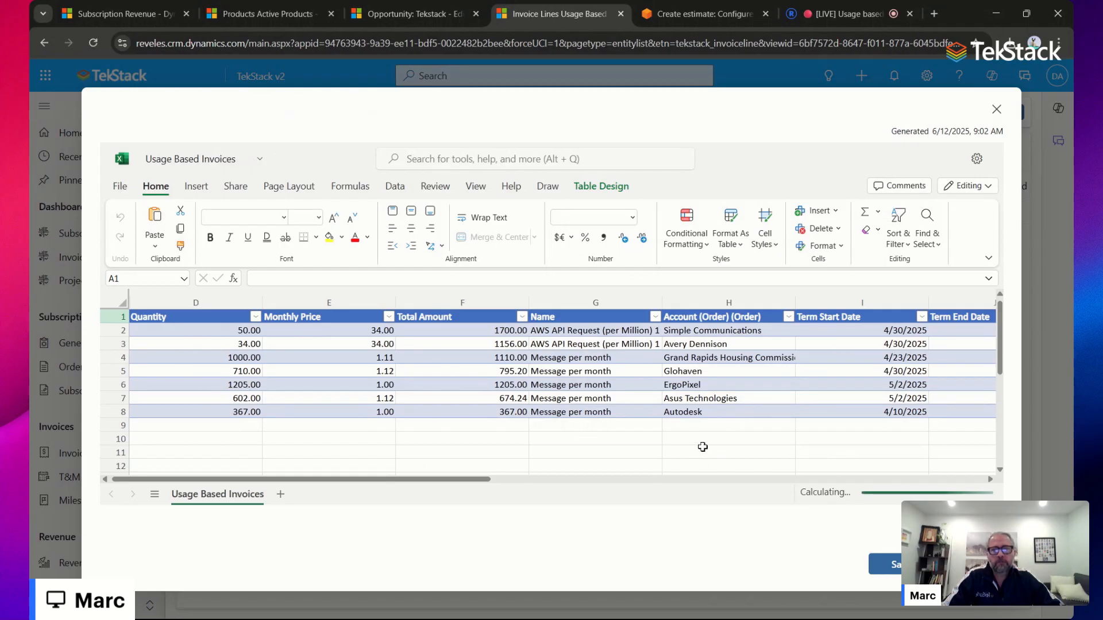
click(997, 110)
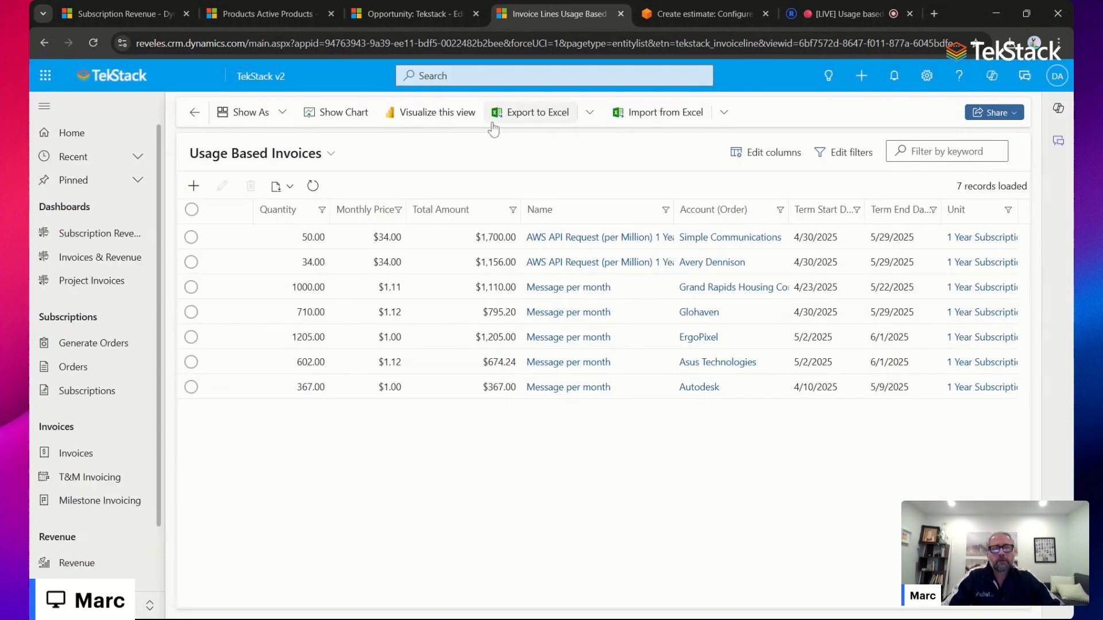